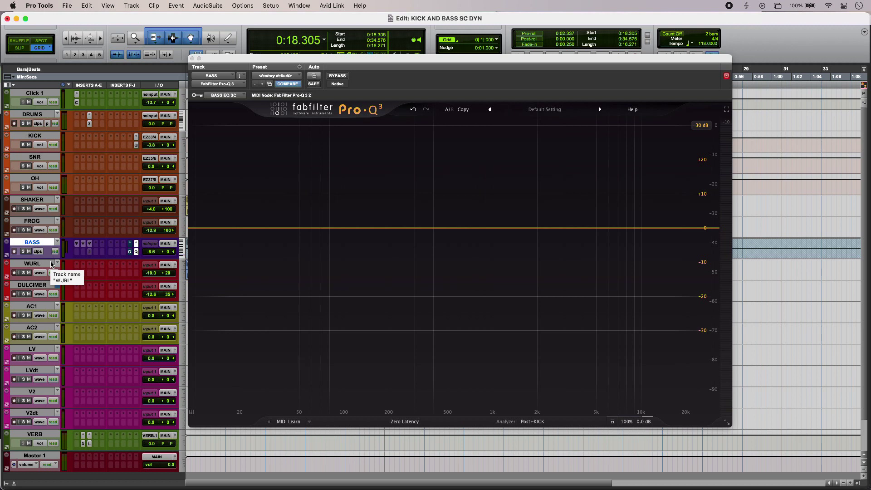
# Step: Play the session and adjust the bass Pro-G ducker's range and dry level to about -14.5 dB
pyautogui.press('space')
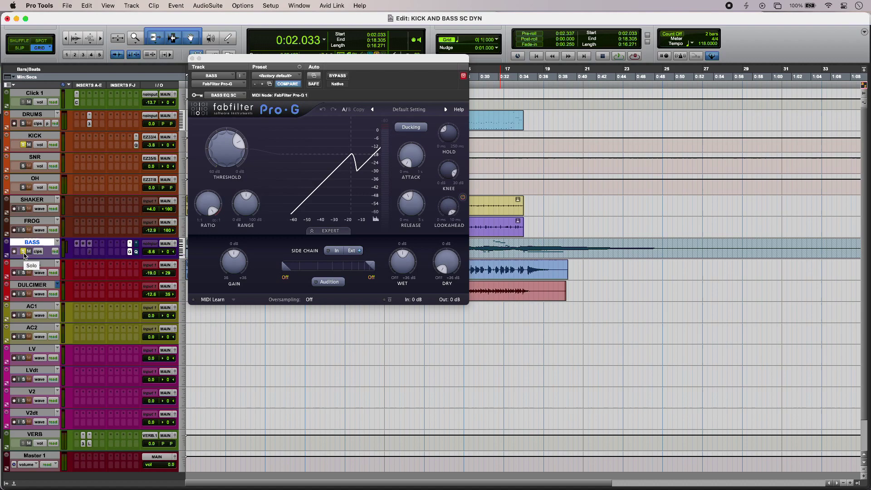
pyautogui.press('space')
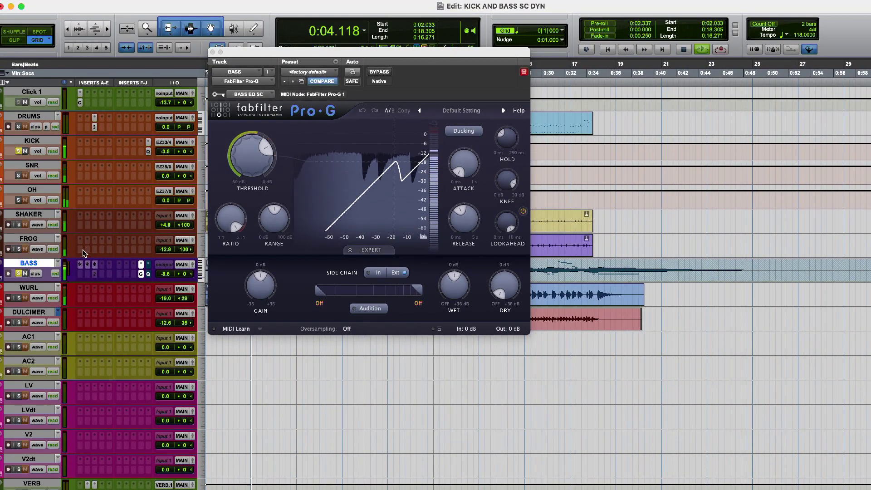
pyautogui.moveTo(273, 221)
pyautogui.moveTo(271, 217); pyautogui.dragTo(271, 185)
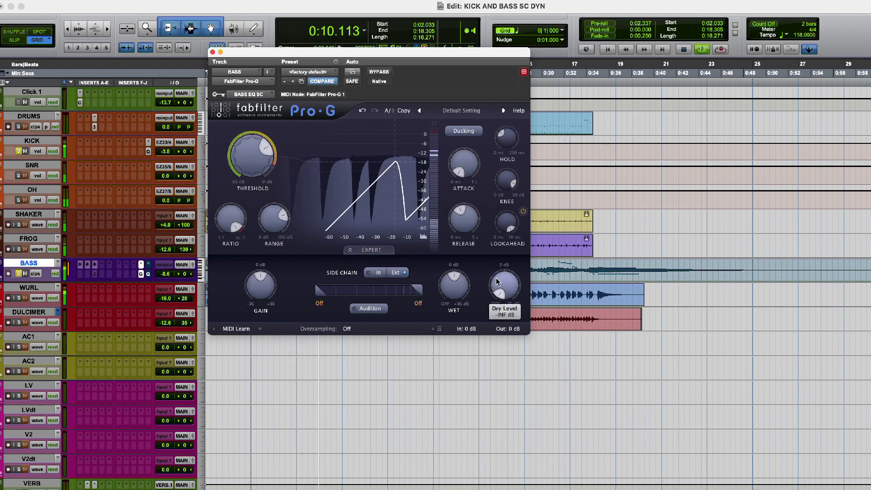
pyautogui.moveTo(501, 288); pyautogui.dragTo(493, 242)
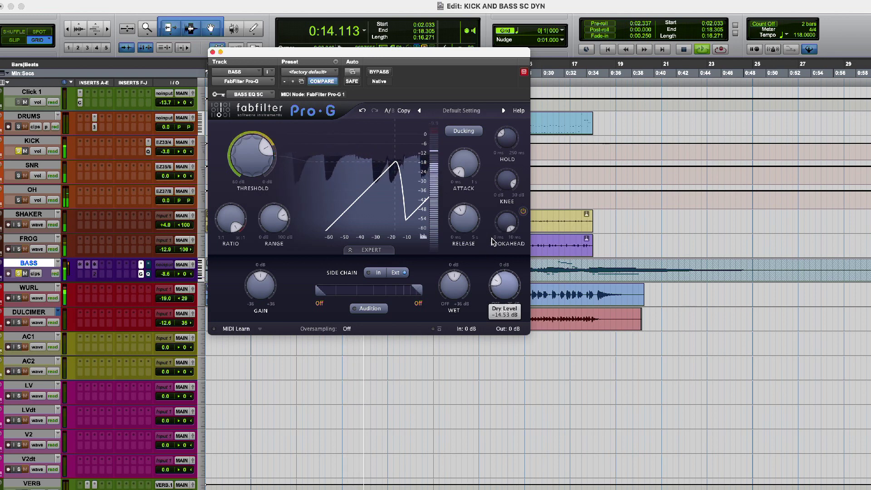
pyautogui.press('space')
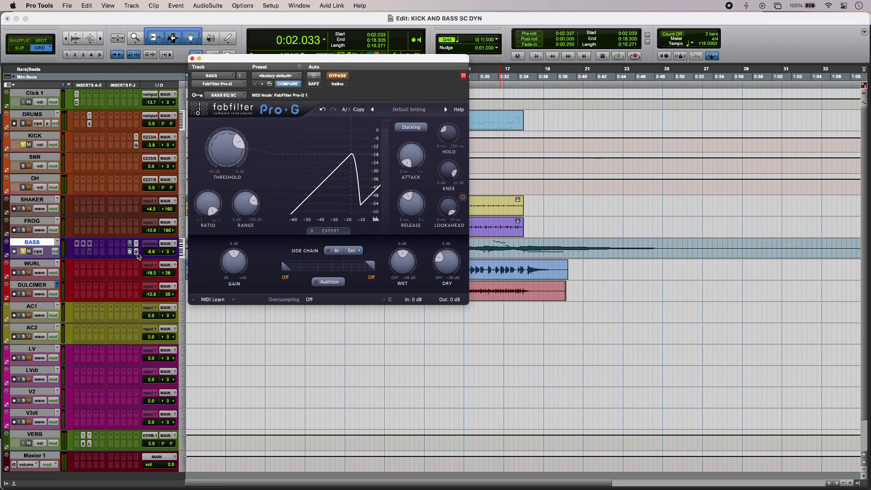
# Step: Open the bass track's Pro-Q 3 and set its analyzer to show the Pre input and the KICK side-chain spectra
pyautogui.click(136, 252)
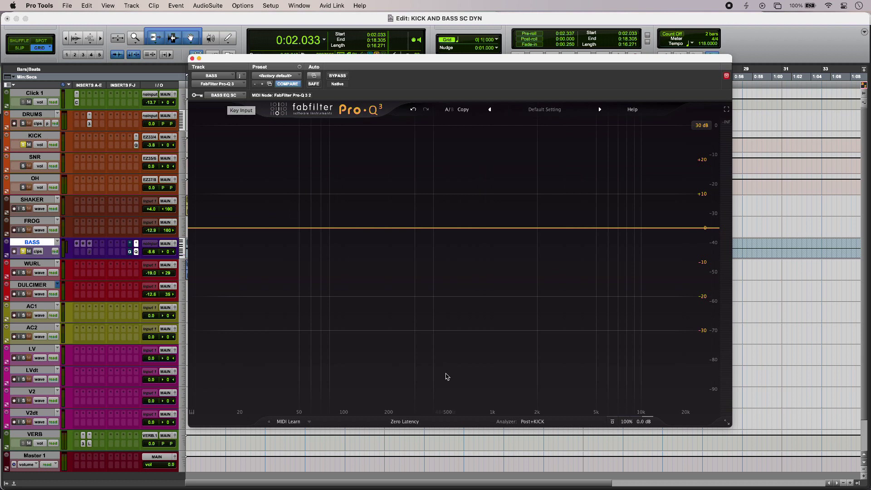
pyautogui.click(532, 421)
pyautogui.click(499, 366)
pyautogui.click(496, 383)
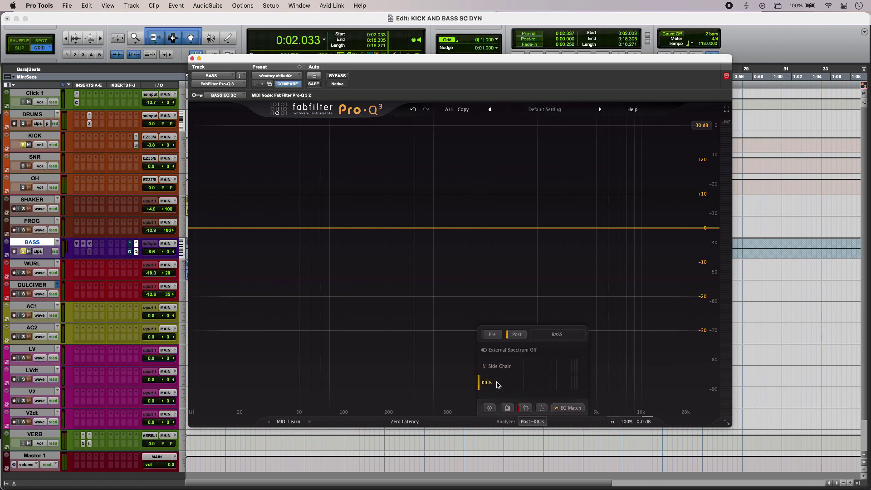
pyautogui.click(493, 335)
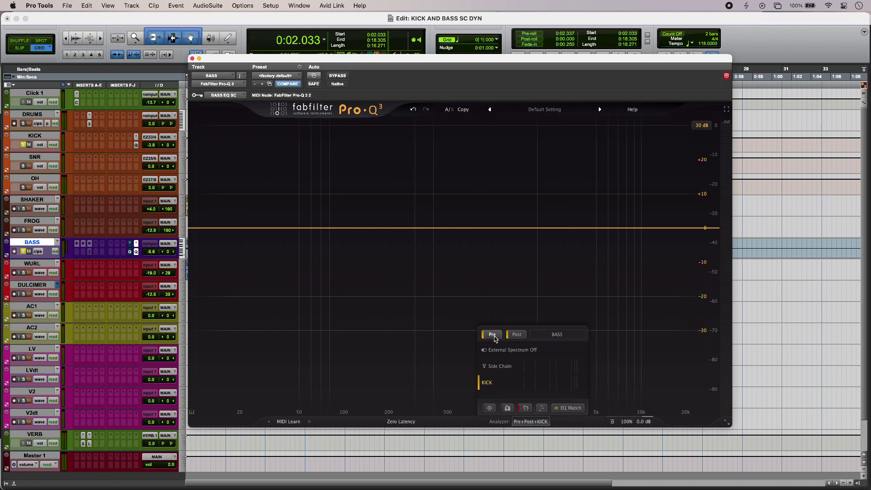
pyautogui.click(518, 336)
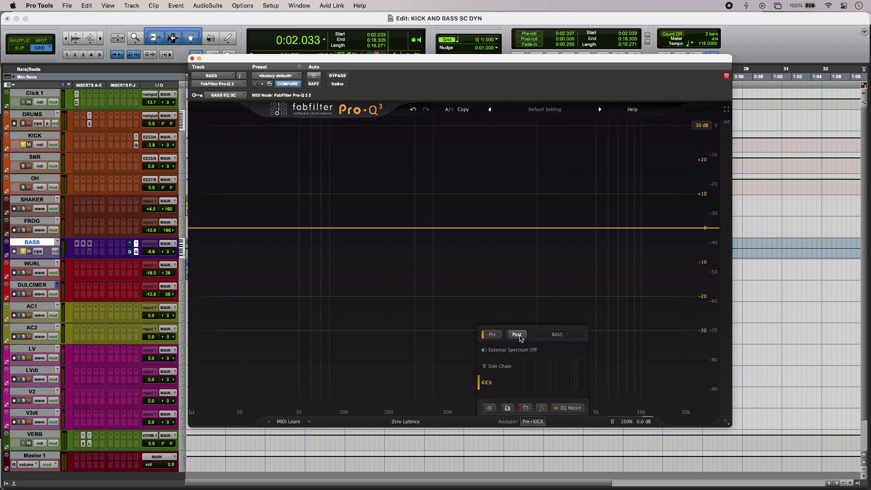
# Step: Try EQ Match on the bass against the external KICK reference, reducing the match to 6 bands
pyautogui.press('space')
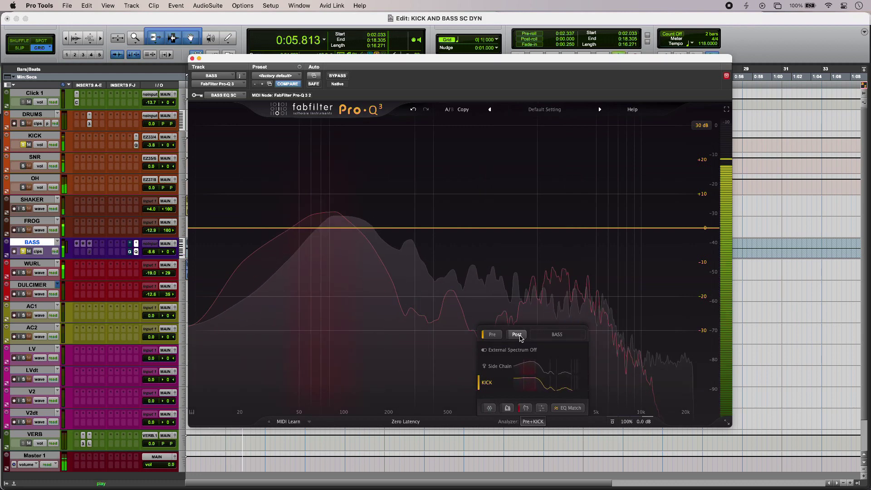
pyautogui.press('space')
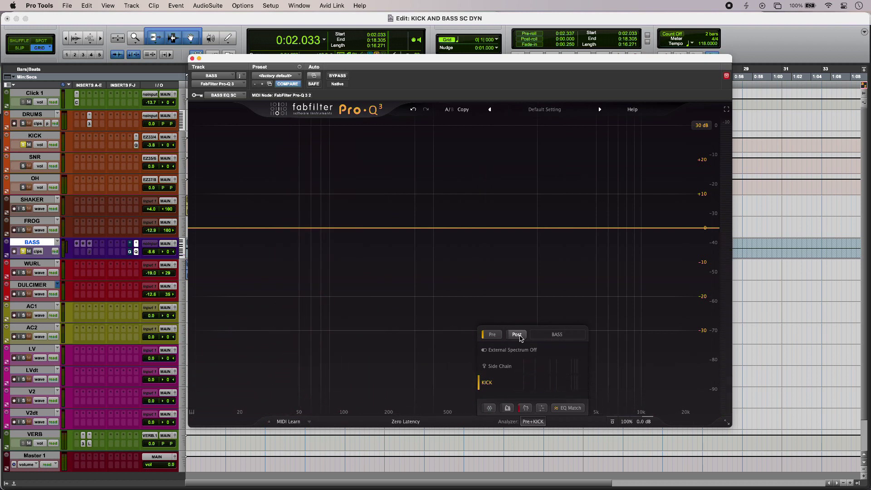
pyautogui.click(570, 408)
pyautogui.click(537, 405)
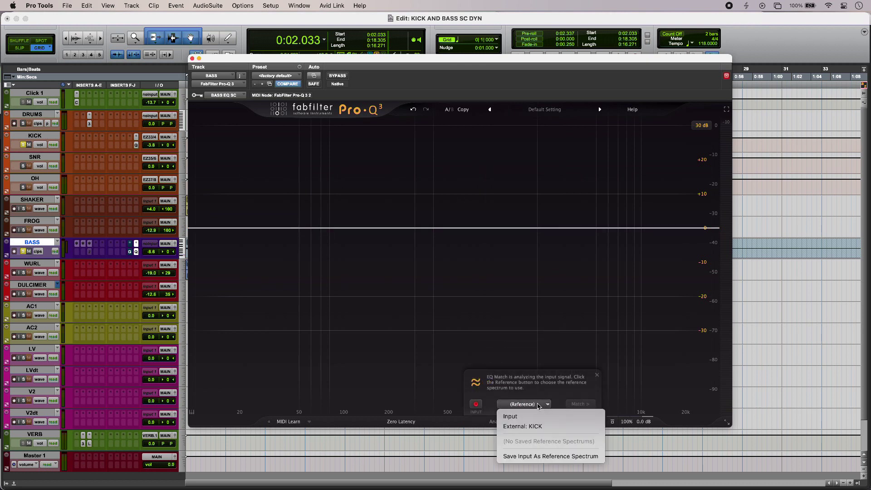
pyautogui.click(538, 427)
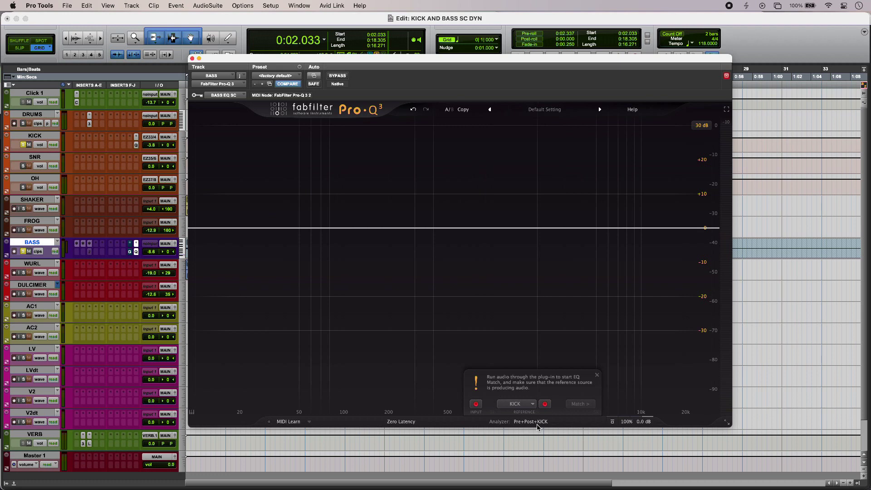
pyautogui.press('space')
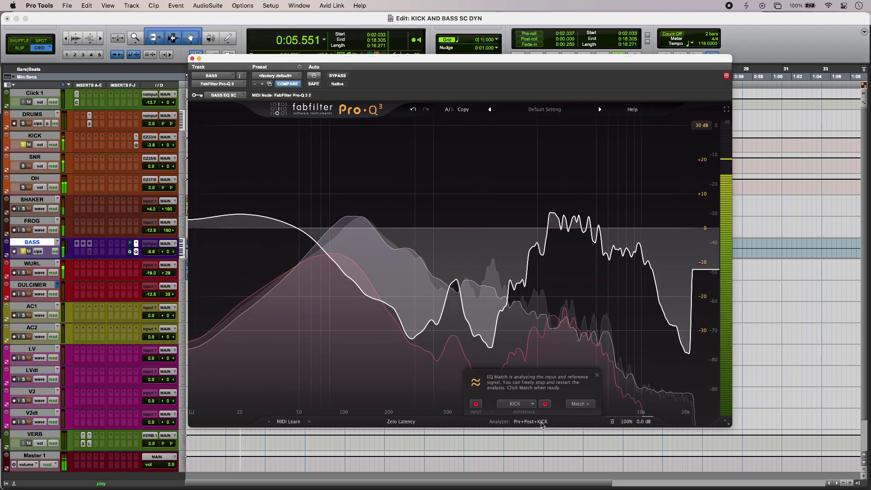
pyautogui.click(579, 404)
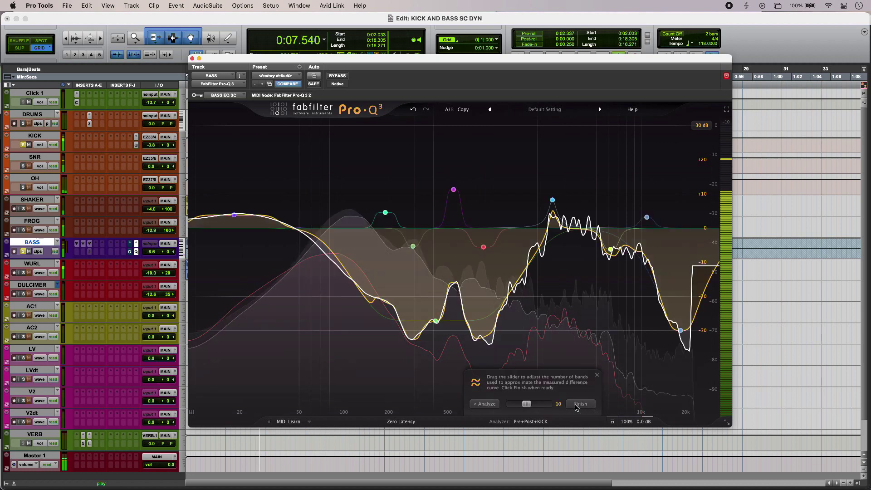
pyautogui.press('space')
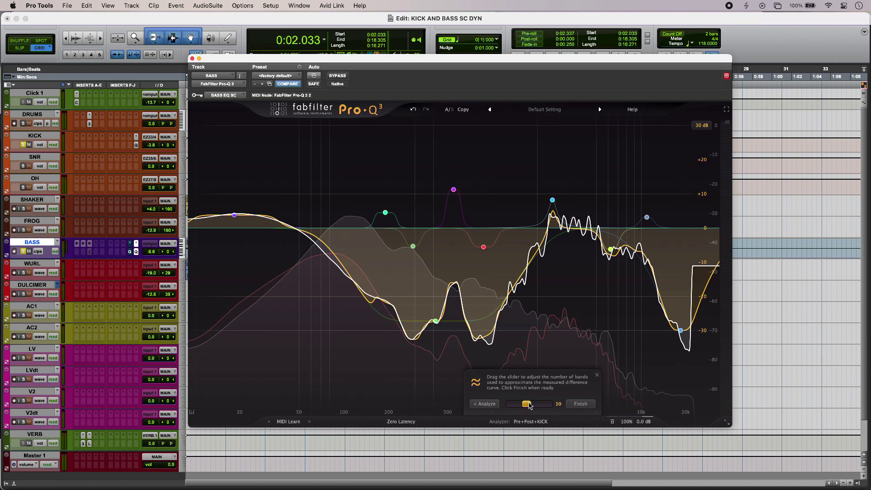
pyautogui.moveTo(528, 405)
pyautogui.mouseDown()
pyautogui.moveTo(517, 405)
pyautogui.moveTo(531, 405)
pyautogui.mouseUp()
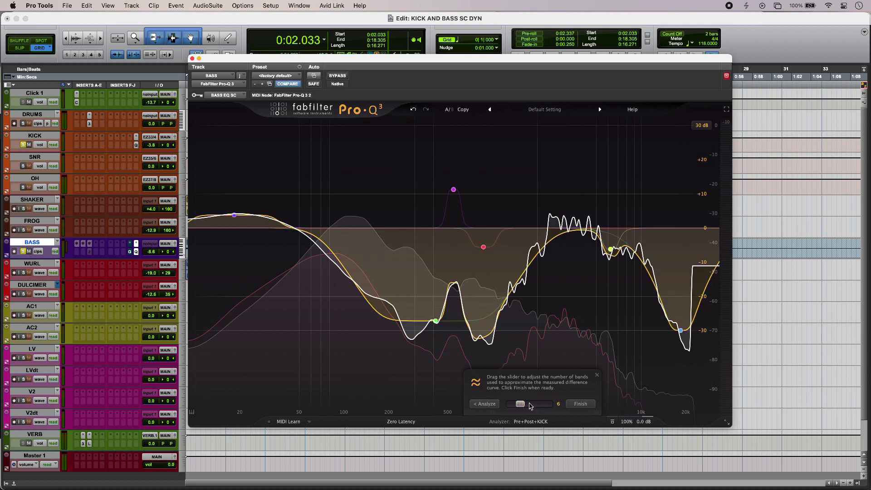
pyautogui.click(597, 375)
# Step: Play the session and add two bell bands on the bass EQ at about 79 Hz and 3125 Hz
pyautogui.click(24, 255)
pyautogui.press('space')
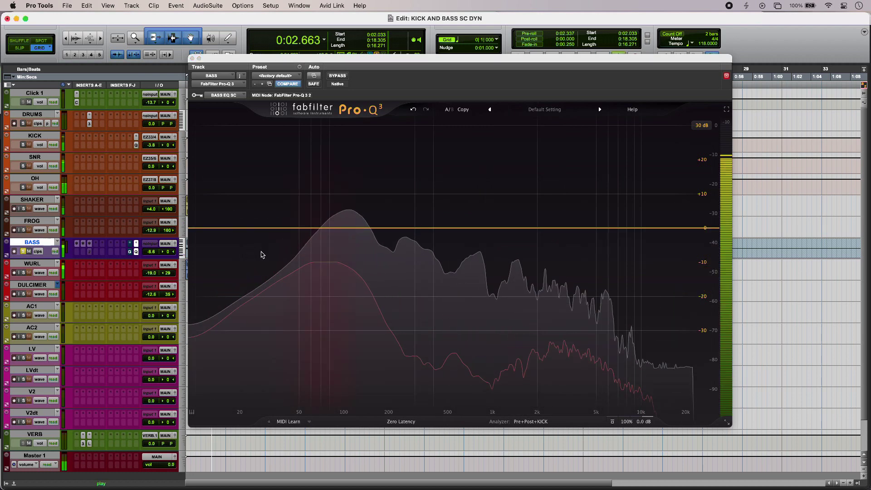
pyautogui.click(328, 227)
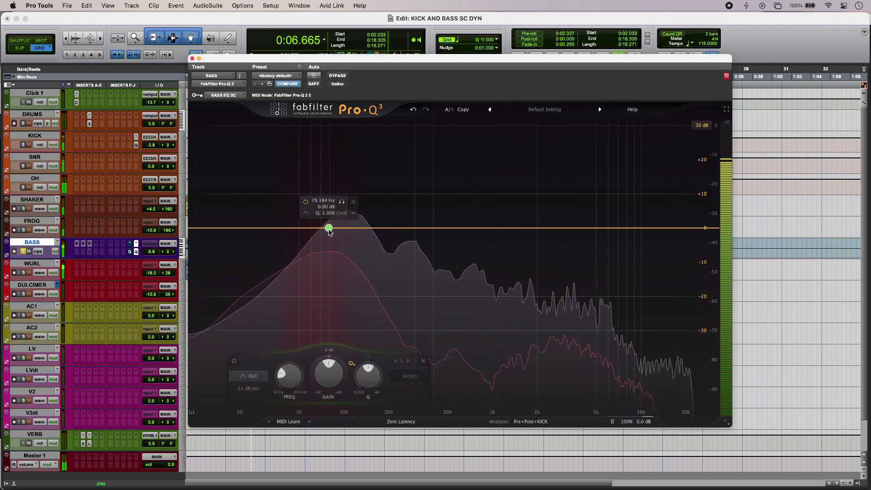
pyautogui.click(566, 228)
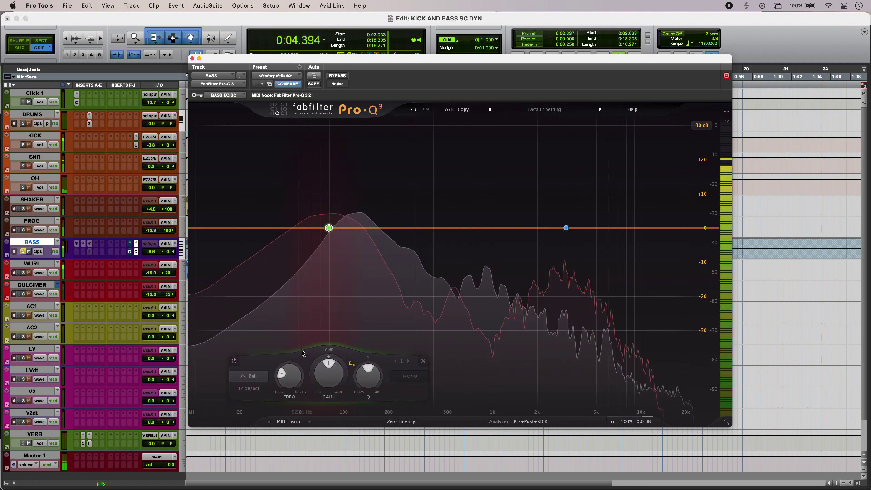
# Step: Make the 79 Hz band dynamic, with threshold about -26 dB and dynamic range about -23.65 dB
pyautogui.moveTo(327, 356); pyautogui.dragTo(318, 400)
pyautogui.moveTo(341, 355)
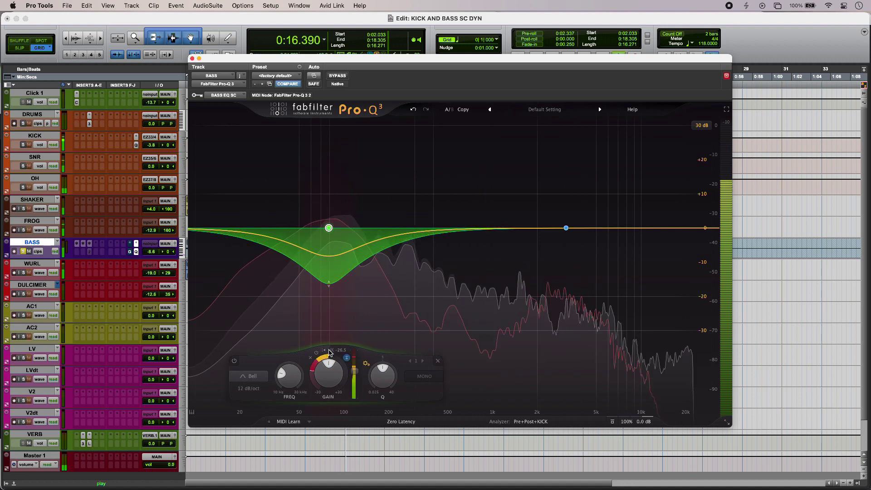
pyautogui.moveTo(355, 372)
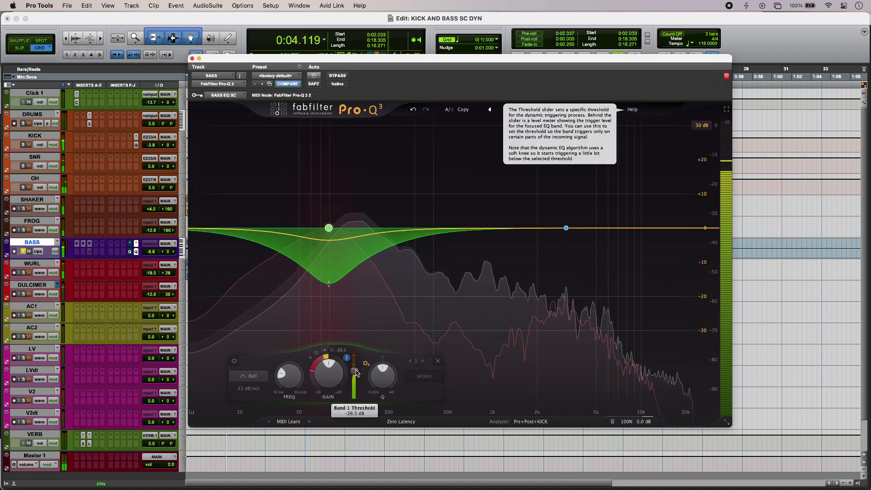
pyautogui.moveTo(356, 373); pyautogui.dragTo(356, 369)
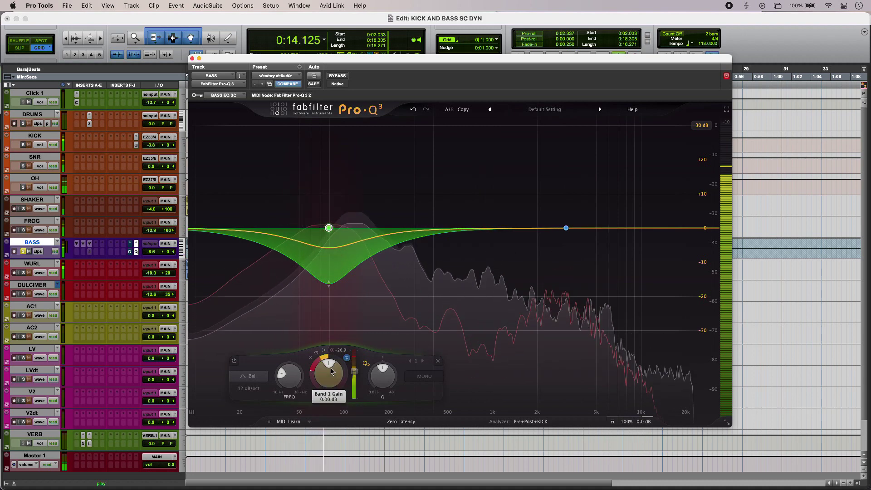
pyautogui.moveTo(324, 384); pyautogui.dragTo(316, 389)
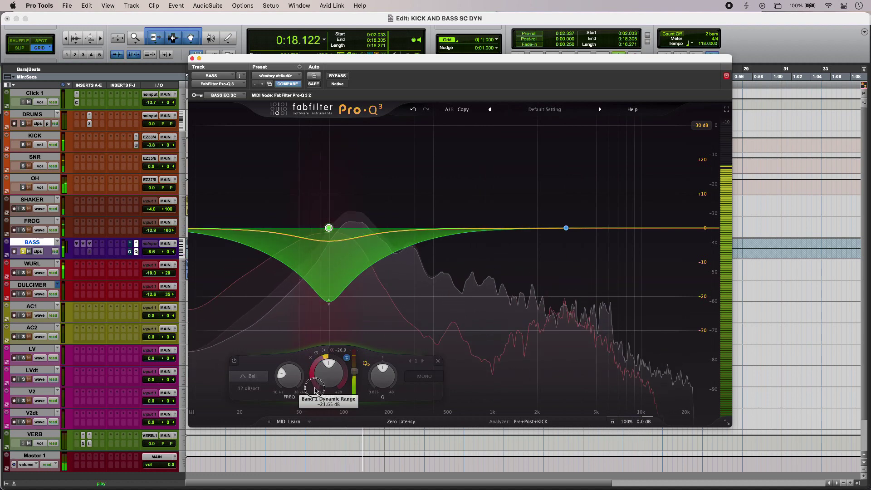
pyautogui.press('space')
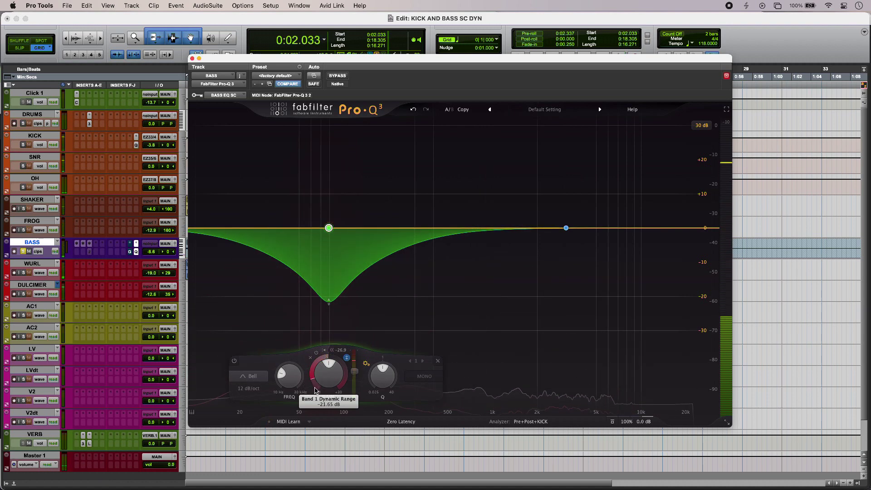
# Step: Reduce the 79 Hz band's dynamic range to about -18.4 dB and audition it
pyautogui.moveTo(313, 379)
pyautogui.mouseDown()
pyautogui.moveTo(313, 361)
pyautogui.moveTo(355, 380)
pyautogui.moveTo(355, 397)
pyautogui.moveTo(355, 375)
pyautogui.moveTo(315, 371)
pyautogui.moveTo(312, 391)
pyautogui.moveTo(312, 381)
pyautogui.mouseUp()
pyautogui.press('space')
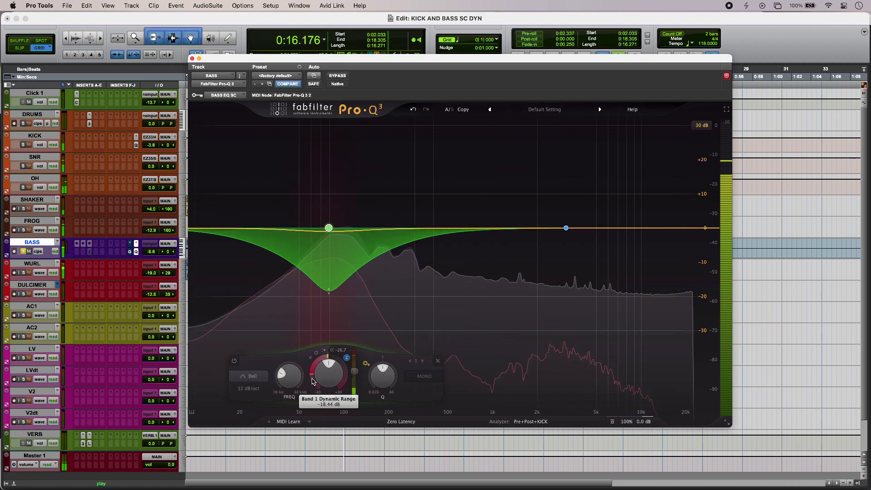
pyautogui.press('space')
# Step: Make the 3125 Hz band dynamic with a downward range and set its threshold to about -20.4 dB
pyautogui.moveTo(565, 227)
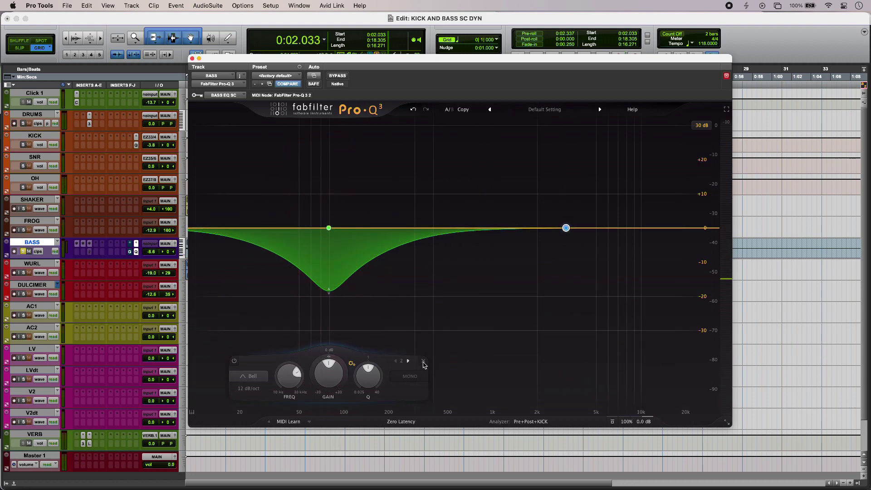
pyautogui.press('space')
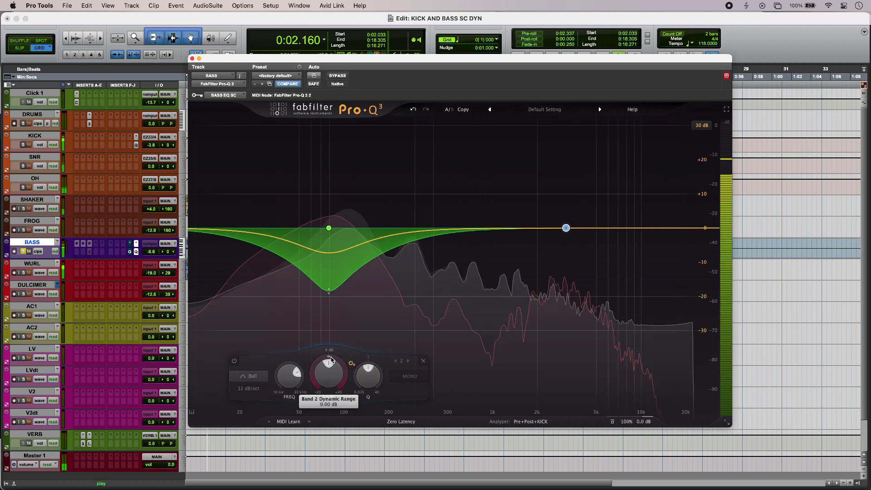
pyautogui.moveTo(329, 360)
pyautogui.moveTo(329, 359); pyautogui.dragTo(311, 421)
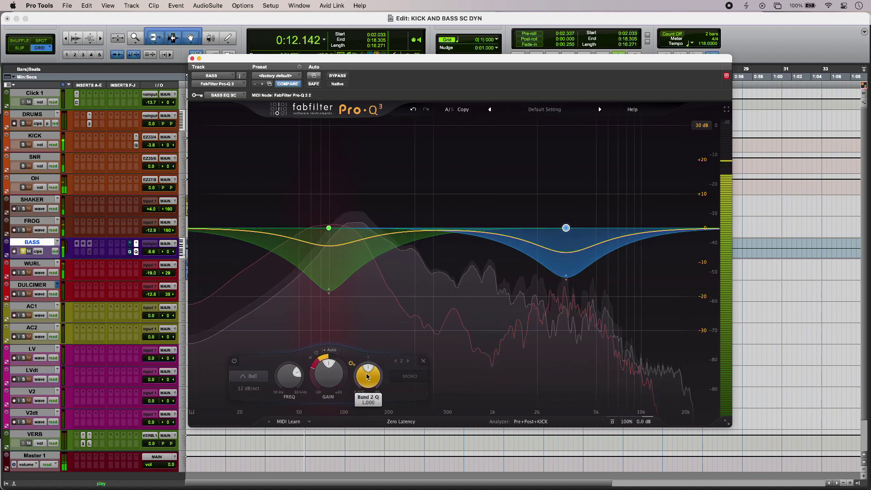
pyautogui.click(331, 351)
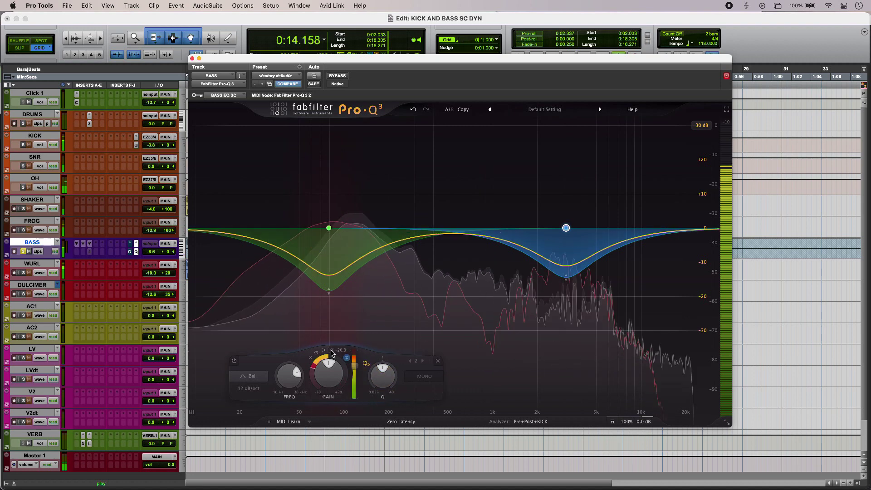
pyautogui.moveTo(354, 367)
pyautogui.mouseDown()
pyautogui.moveTo(356, 379)
pyautogui.moveTo(356, 370)
pyautogui.mouseUp()
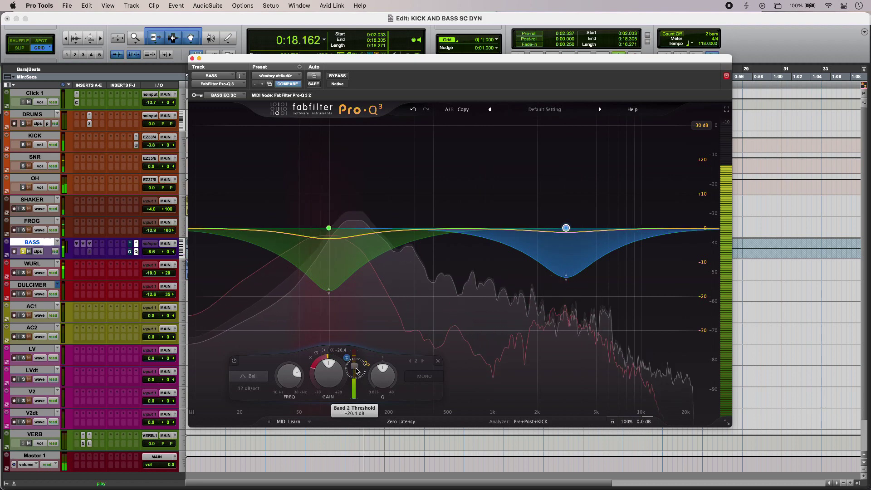
pyautogui.press('space')
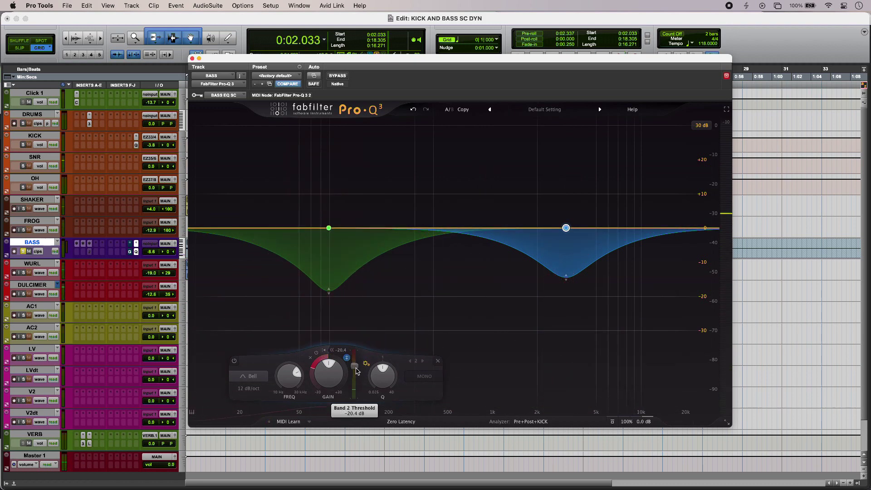
# Step: Compare the bass with the Pro-Q 3 bypassed and active during playback
pyautogui.press('space')
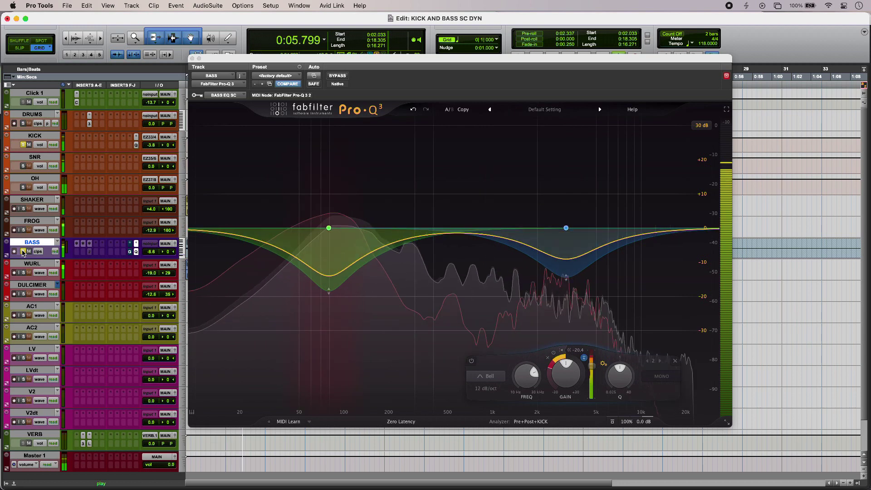
pyautogui.press('space')
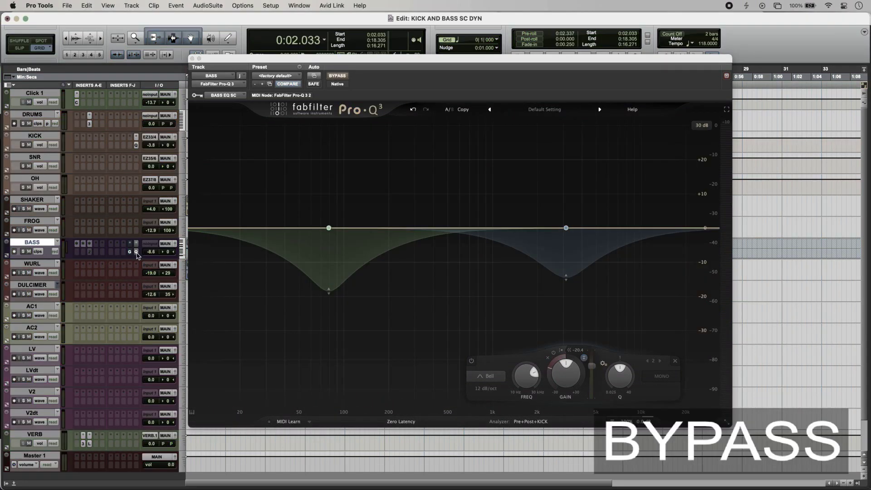
pyautogui.press('space')
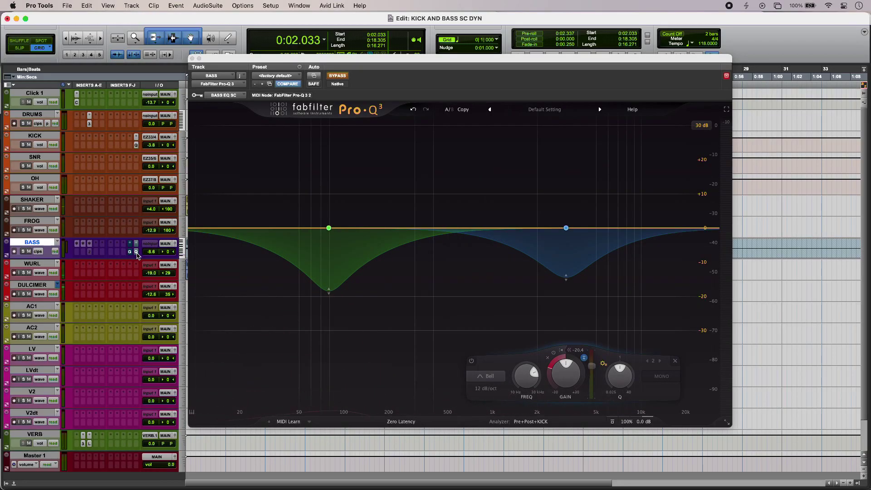
pyautogui.click(136, 253)
pyautogui.press('space')
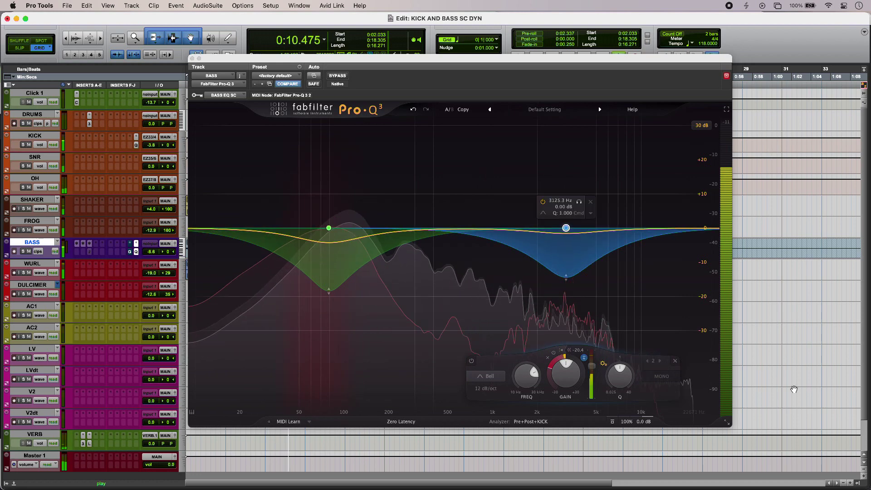
# Step: Select the 3125 Hz band and set its dynamic range to about -19.4 dB
pyautogui.click(647, 361)
pyautogui.click(647, 361)
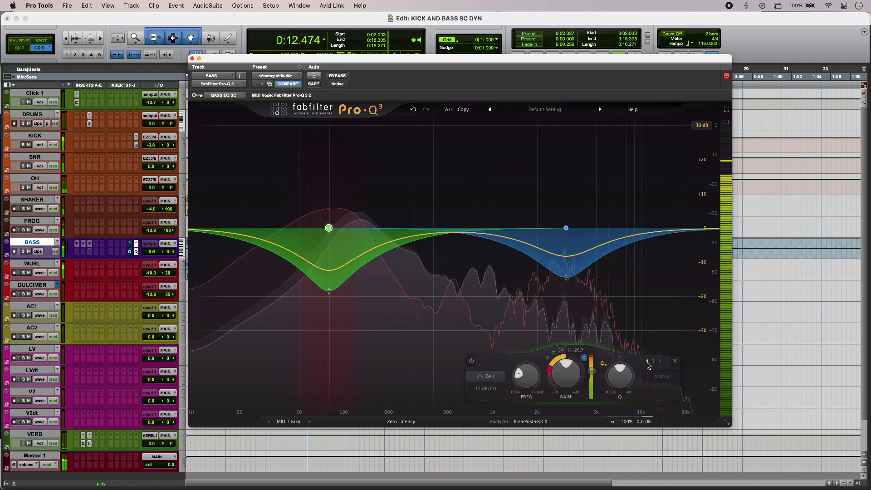
pyautogui.click(659, 361)
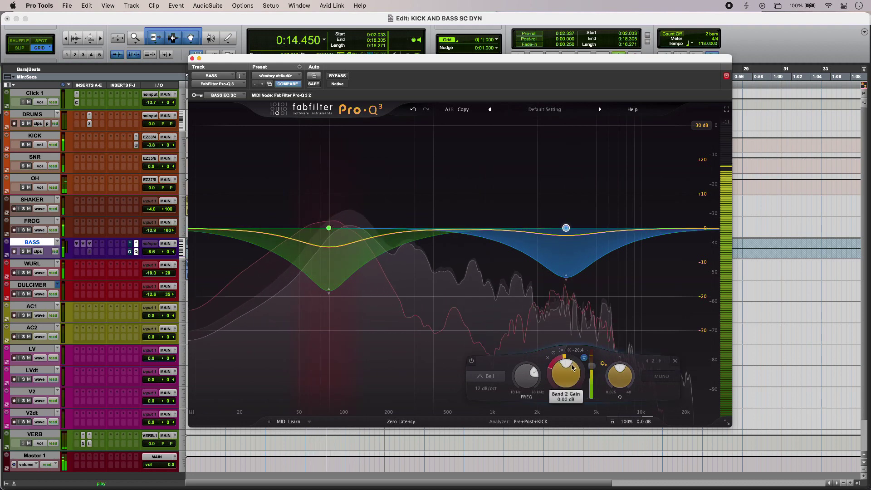
pyautogui.moveTo(550, 383); pyautogui.dragTo(551, 384)
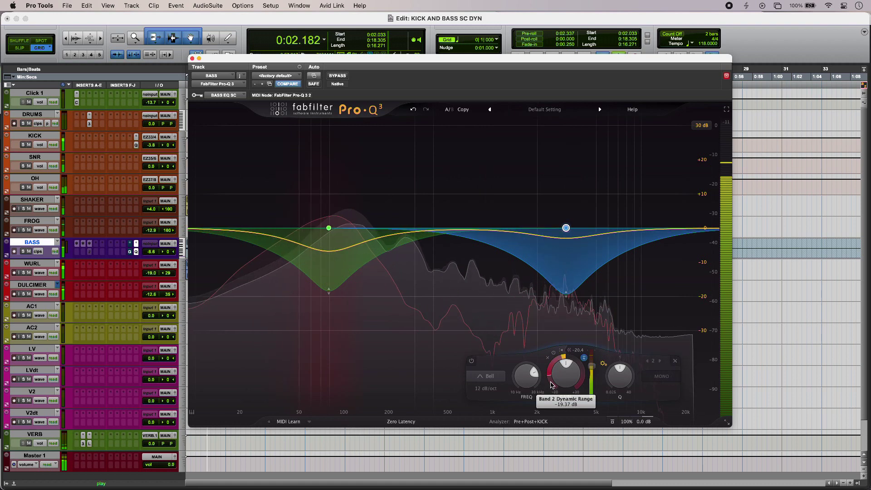
pyautogui.press('space')
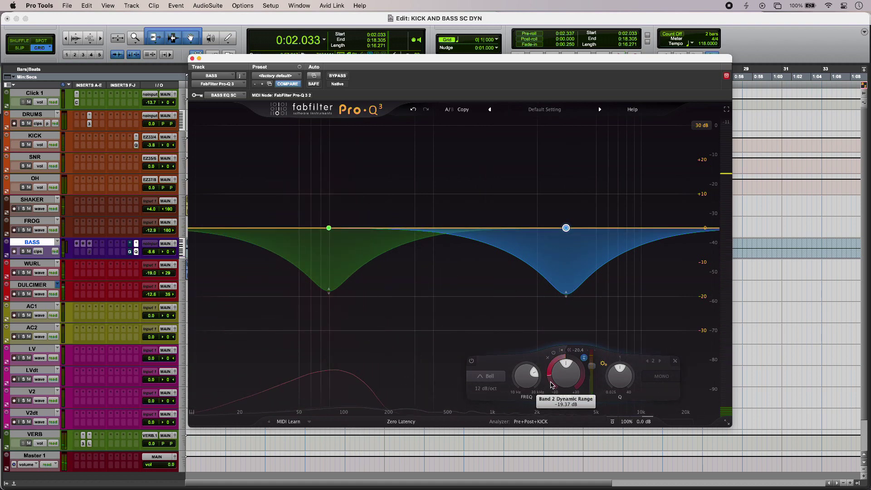